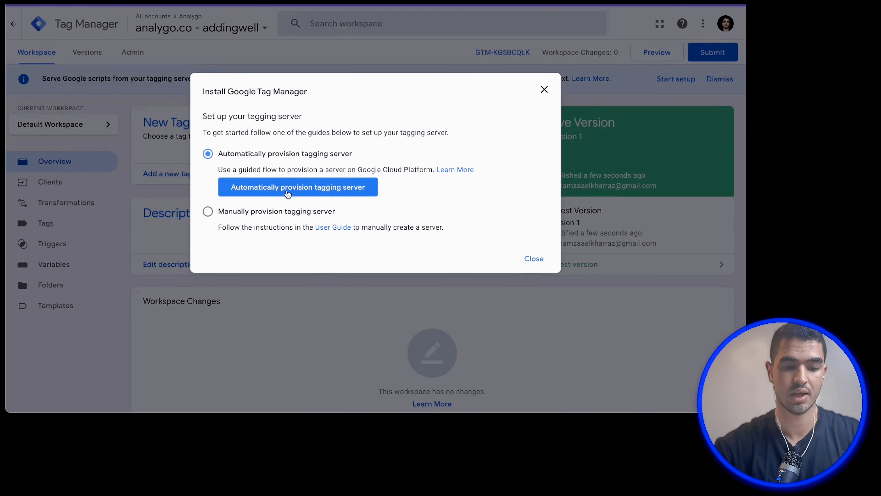
# Step: Choose manual provisioning for the tagging server, copy the container config string, and close the install dialog
pyautogui.click(210, 212)
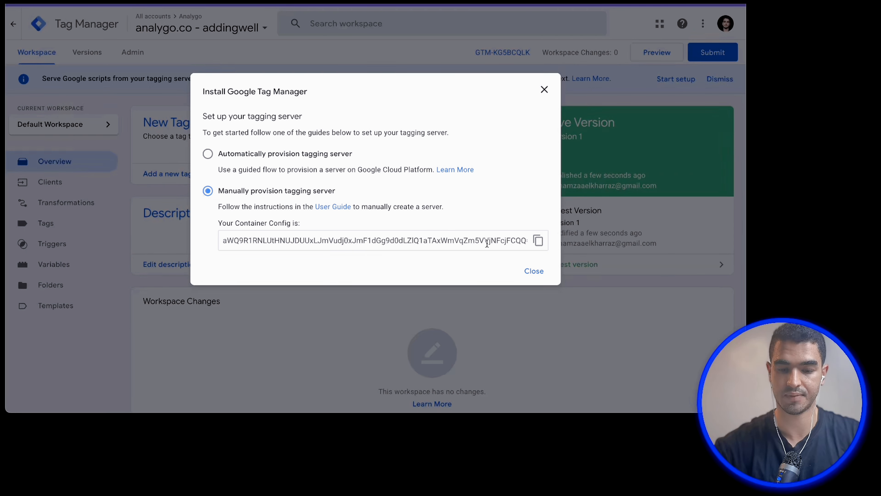
pyautogui.click(537, 240)
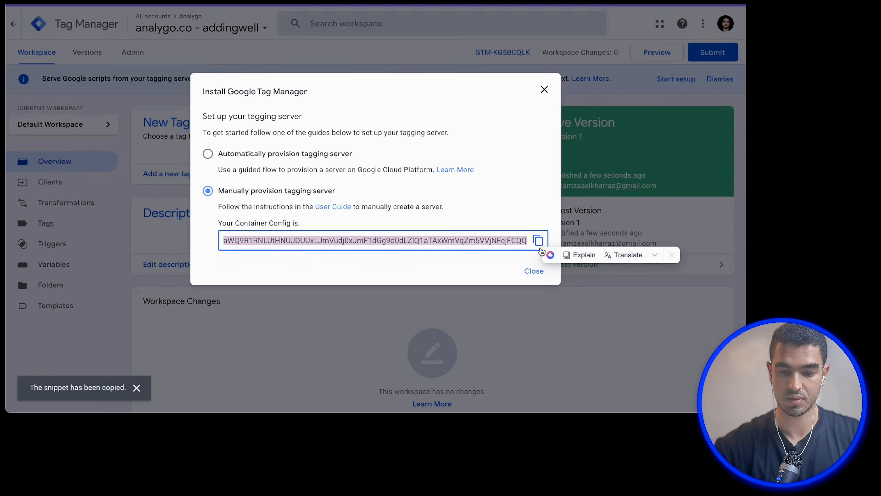
pyautogui.click(534, 271)
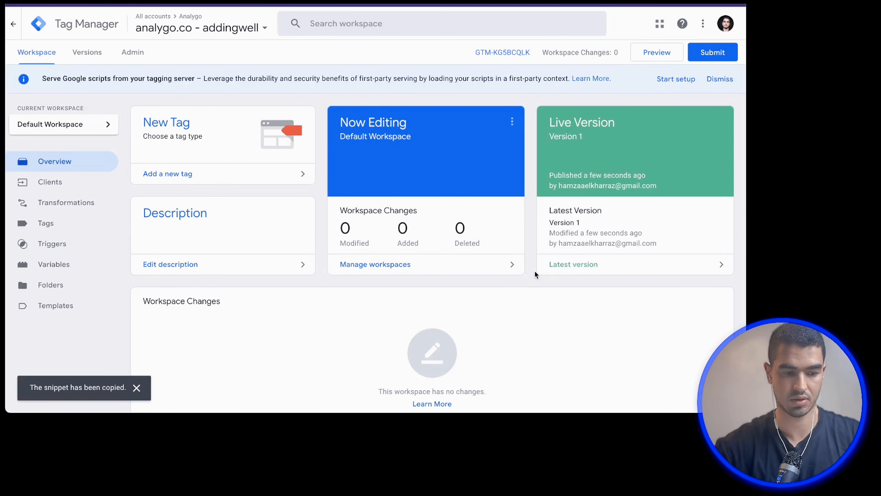
pyautogui.scroll(-1, 427, 163)
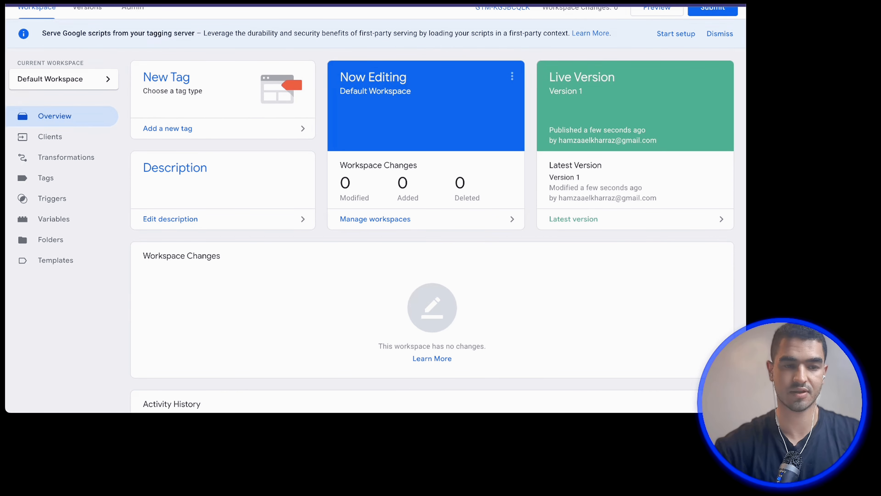
# Step: Switch to the Addingwell website and open its free-trial sign-up form
pyautogui.hotkey('ctrl', 'Tab')
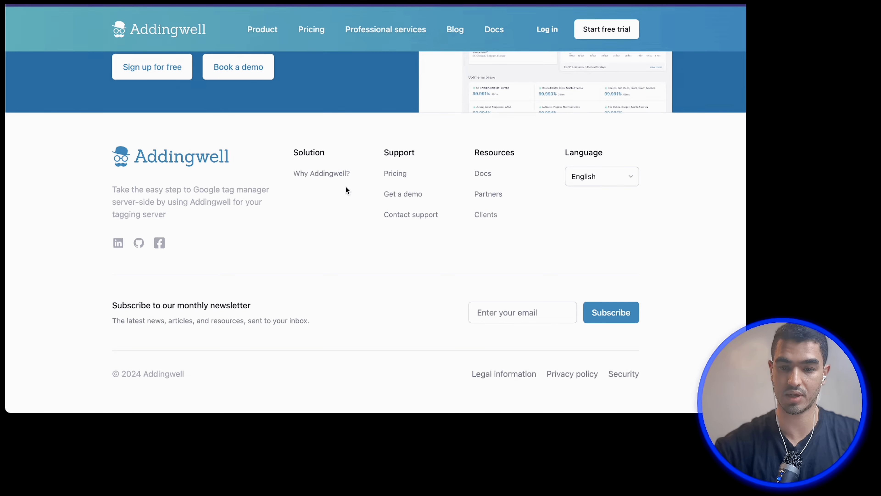
pyautogui.scroll(15, 345, 190)
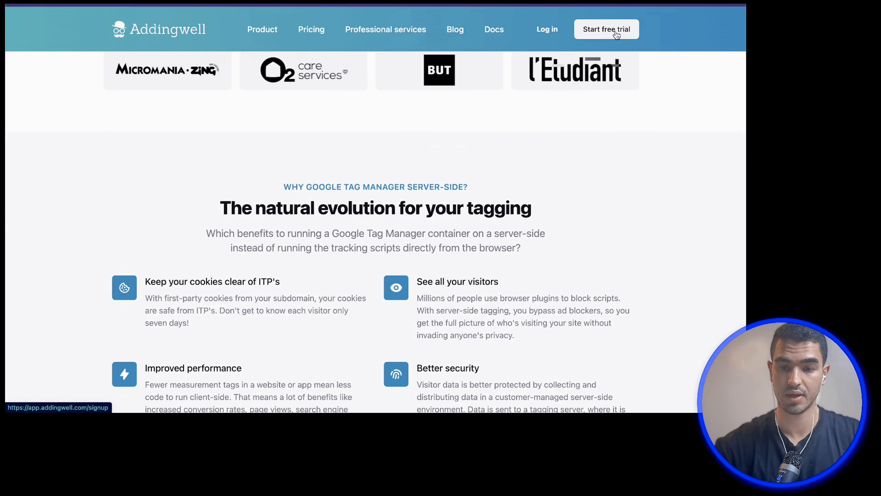
pyautogui.click(616, 34)
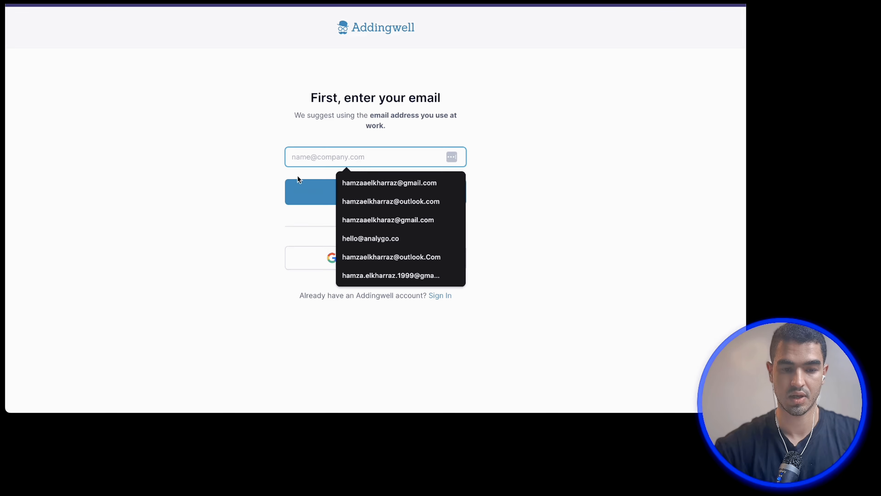
pyautogui.click(222, 185)
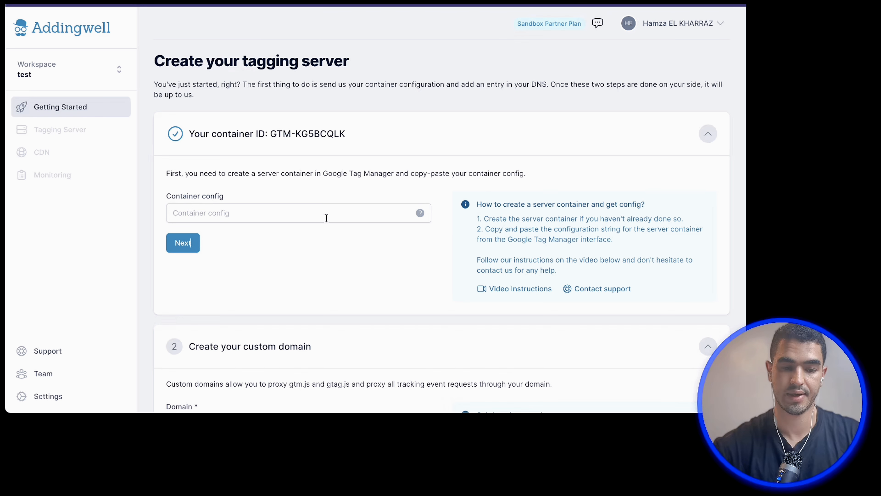
# Step: Paste the copied container config into the Addingwell tagging server setup and submit it
pyautogui.click(267, 207)
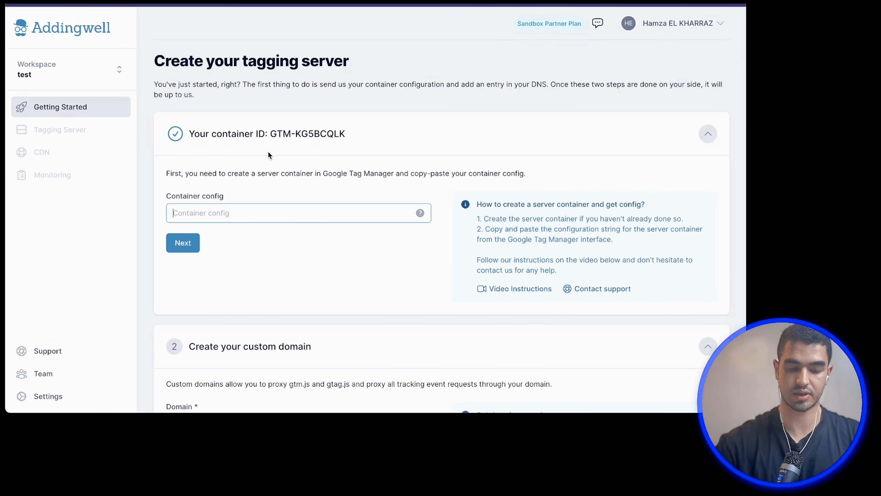
pyautogui.hotkey('ctrl', 'v')
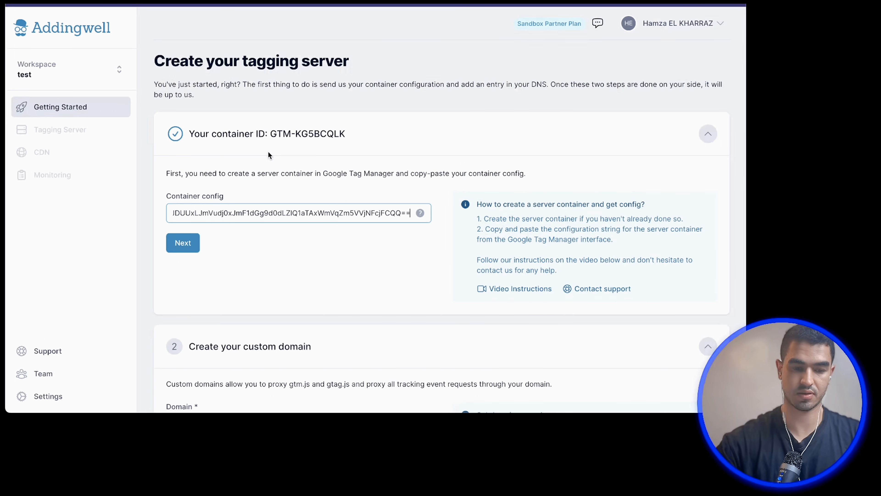
pyautogui.click(173, 243)
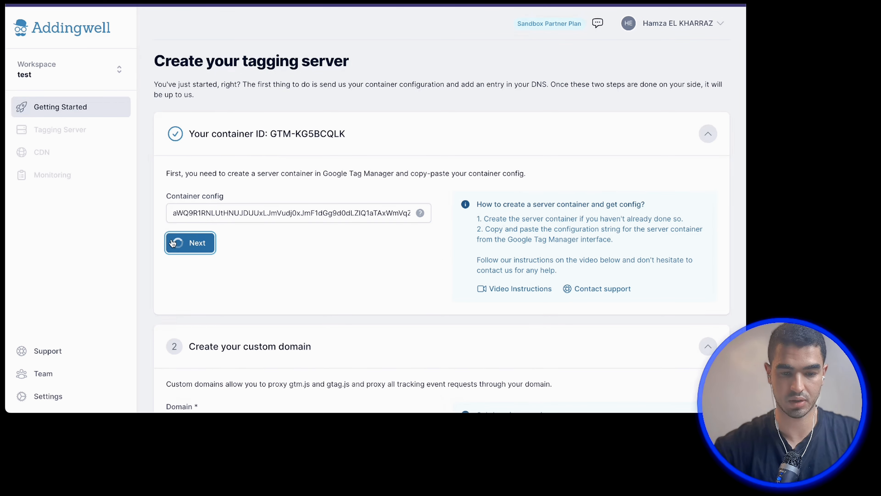
# Step: Create the custom tagging domain with domain analygo.co and subdomain stracking, and submit it
pyautogui.click(262, 263)
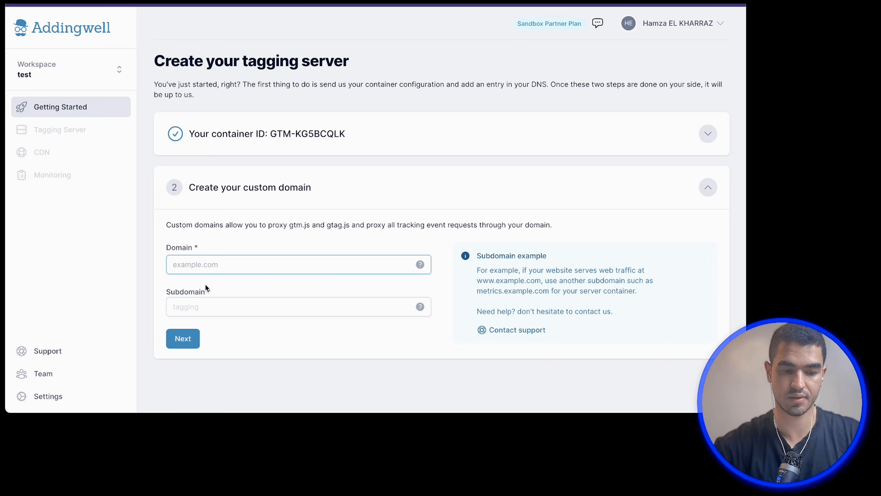
pyautogui.click(198, 307)
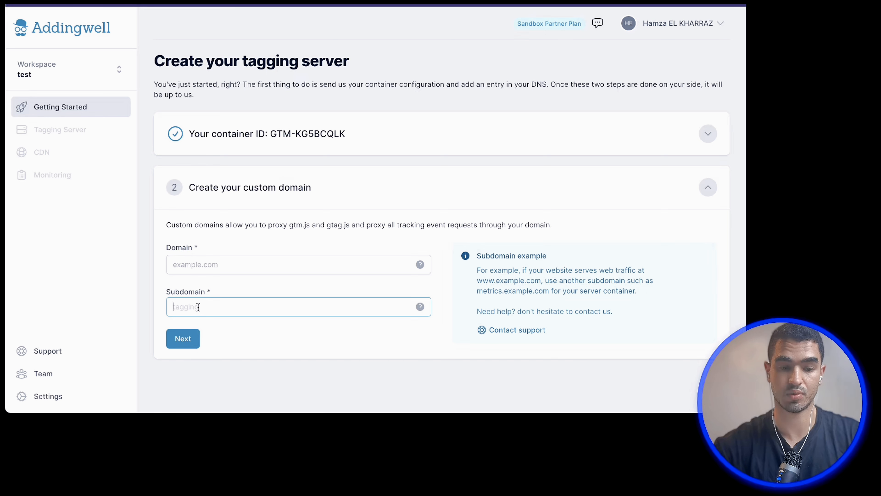
pyautogui.click(211, 261)
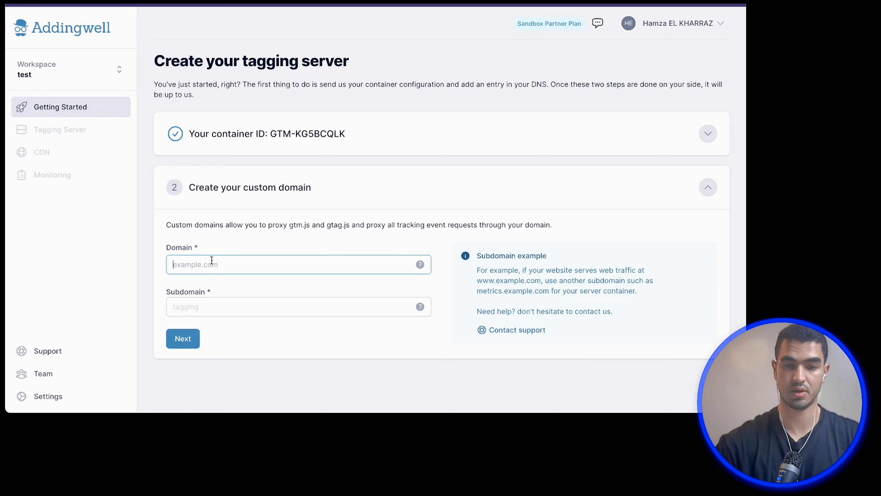
pyautogui.write('analyg')
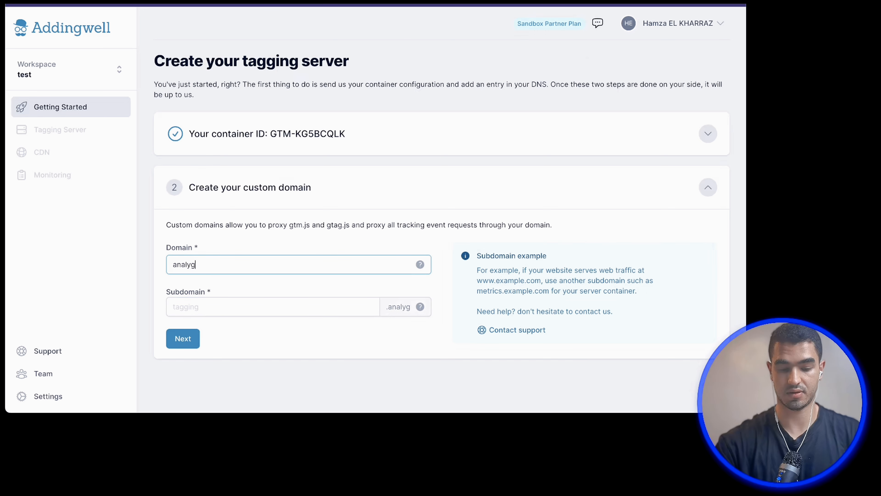
pyautogui.write('o.co')
pyautogui.press('Tab')
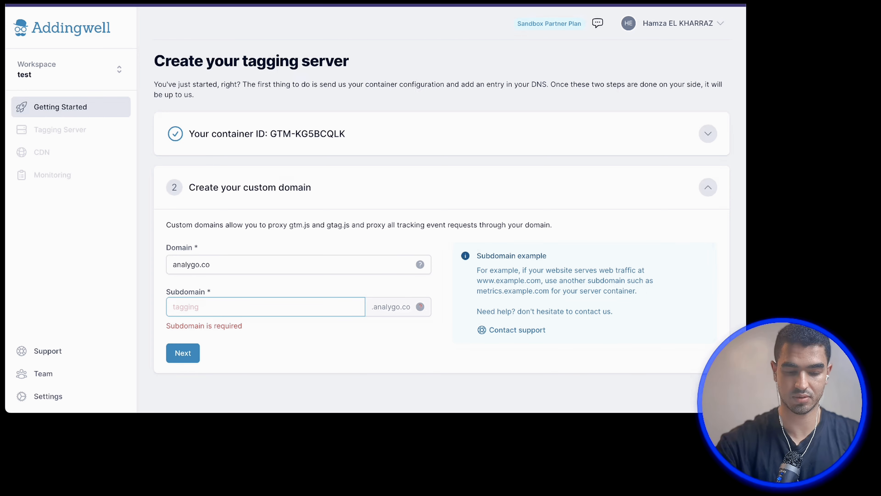
pyautogui.write('stracking')
pyautogui.press('Return')
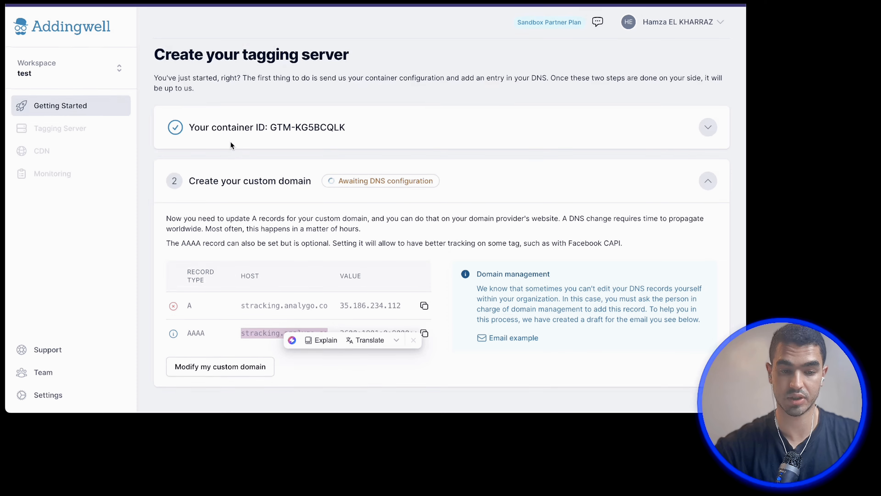
# Step: In cPanel, save an A record for stracking.analygo.co. with TTL 1200 and value 35.186.234.112
pyautogui.click(257, 342)
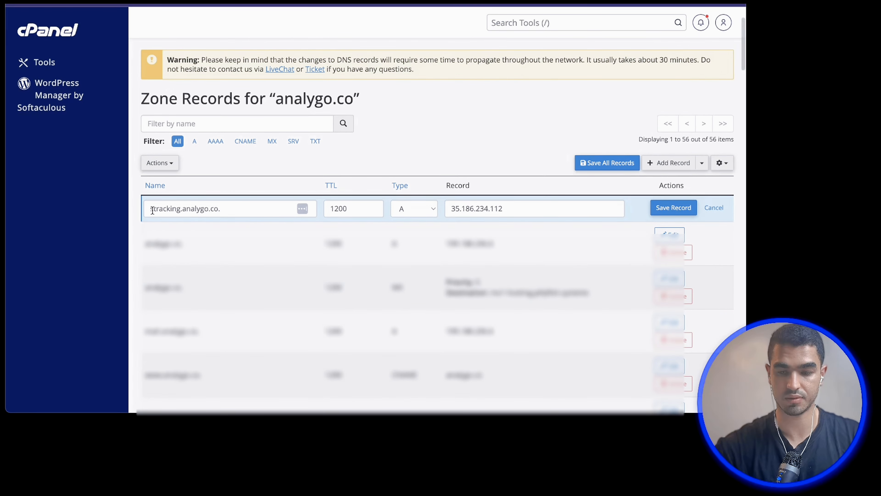
pyautogui.click(679, 209)
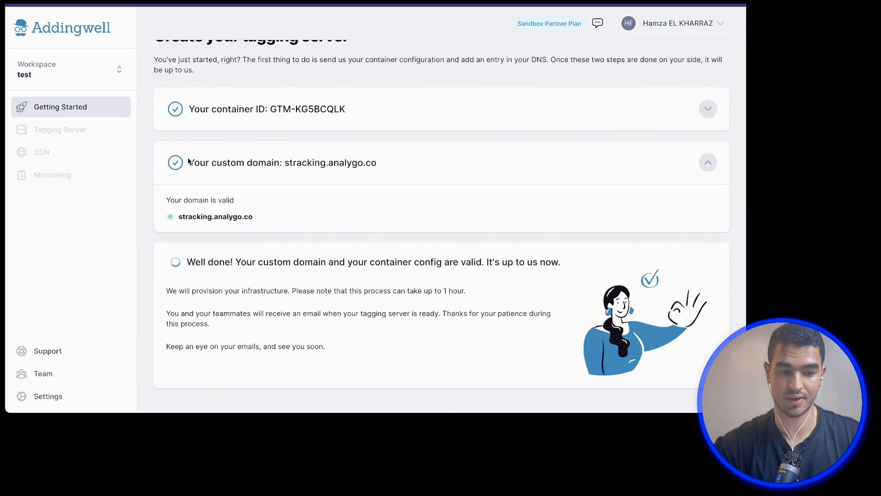
# Step: Copy the custom domain stracking.analygo.co from the Addingwell setup page
pyautogui.doubleClick(252, 218)
pyautogui.hotkey('ctrl', 'c')
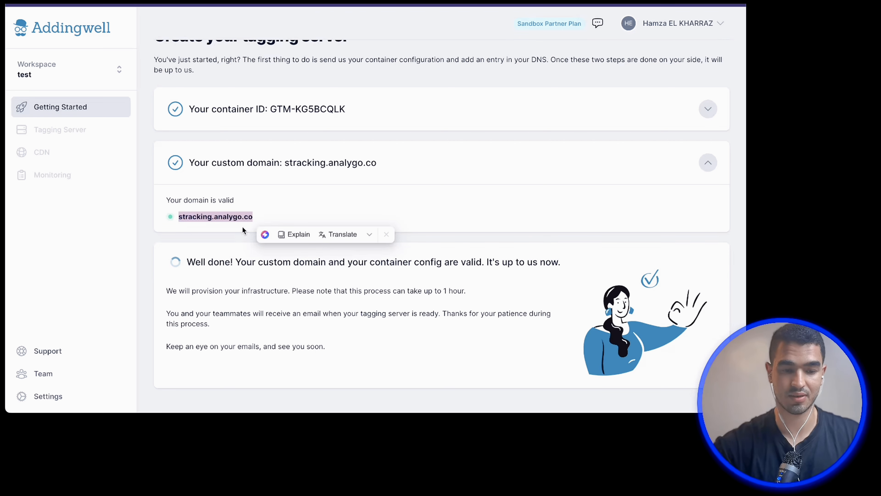
pyautogui.click(243, 230)
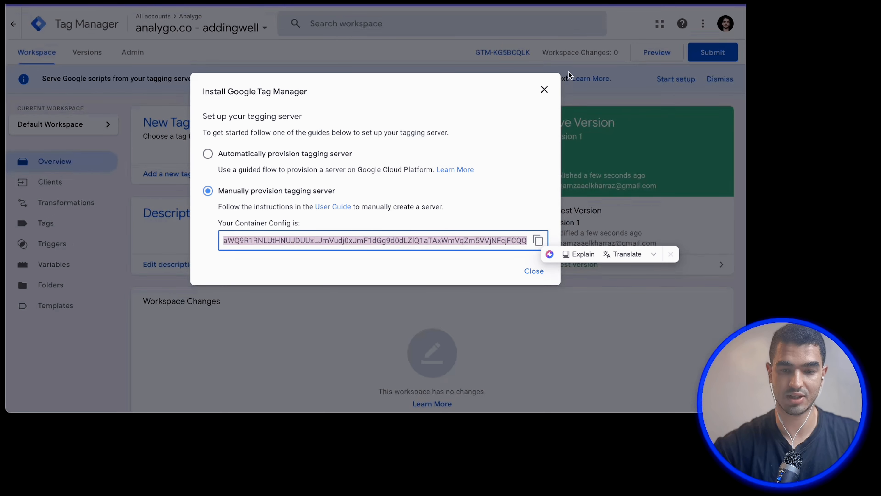
pyautogui.click(544, 90)
pyautogui.click(133, 52)
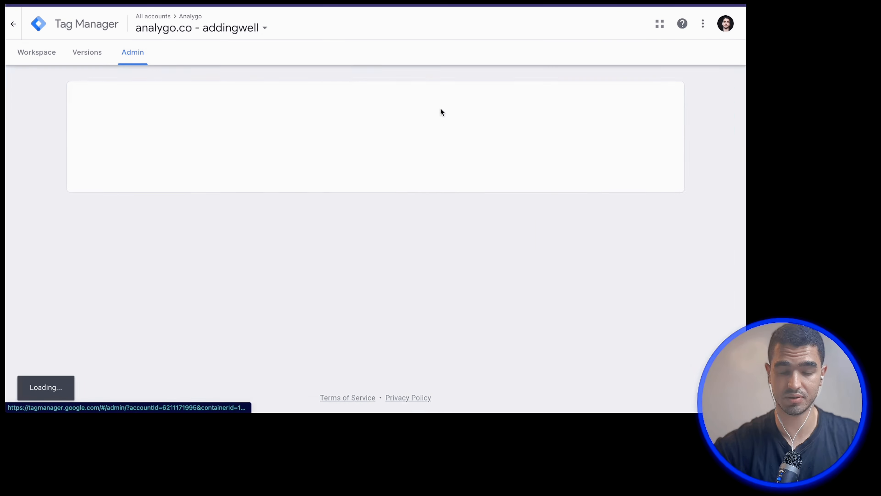
pyautogui.click(449, 136)
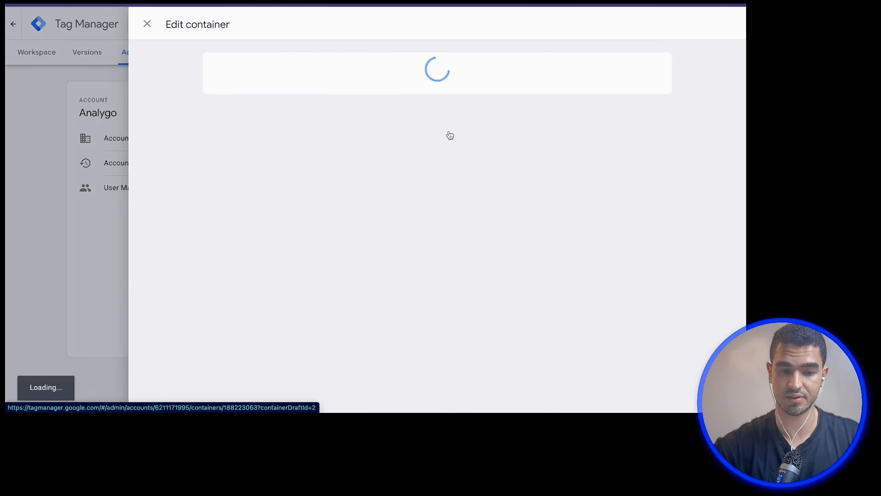
pyautogui.click(238, 250)
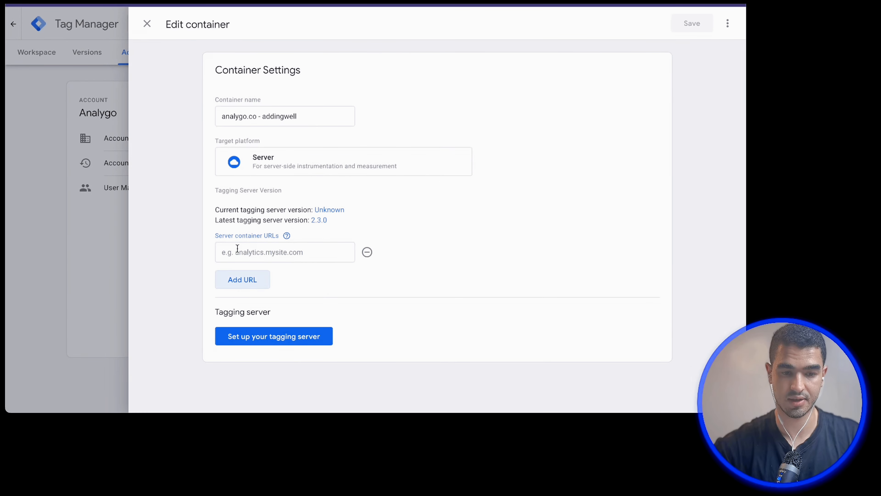
pyautogui.click(237, 248)
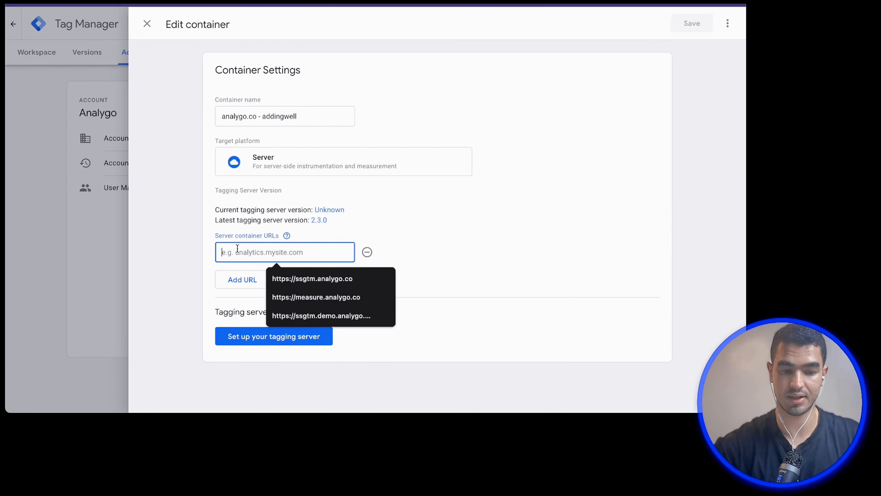
pyautogui.hotkey('ctrl', 'v')
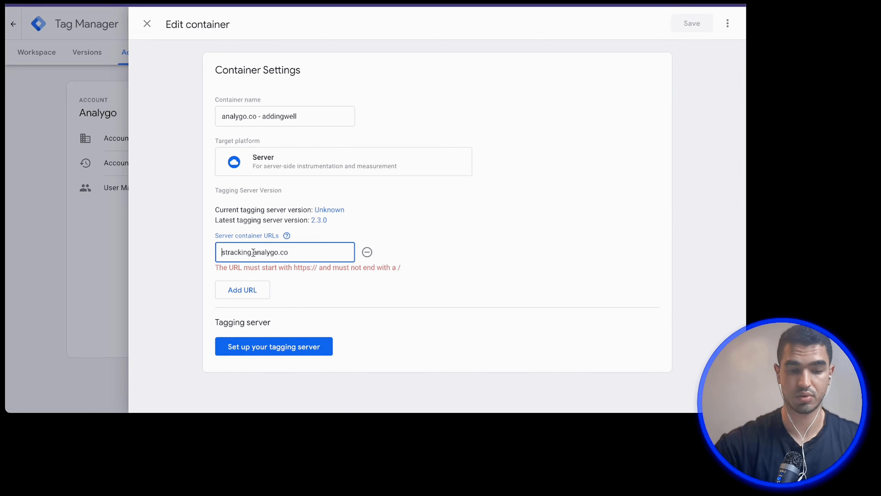
pyautogui.click(692, 24)
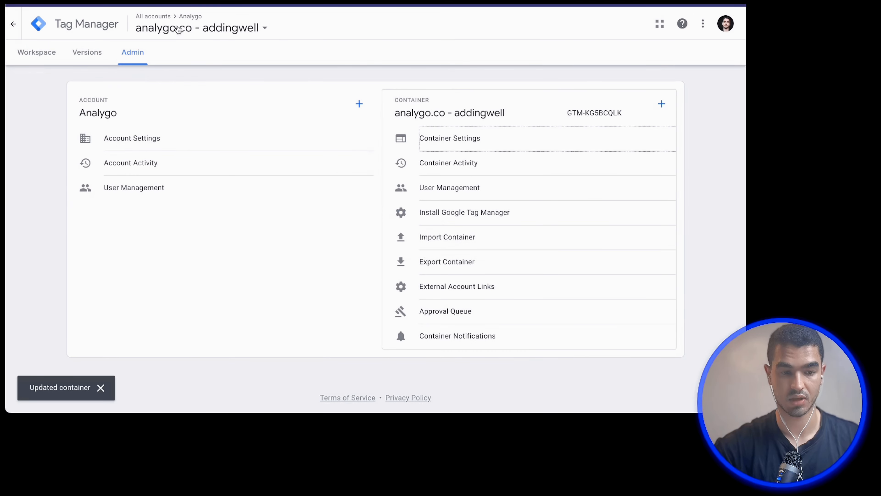
# Step: Examine the client-side Tag Assistant summary, the connected website and the page_view request in the server container preview
pyautogui.click(14, 53)
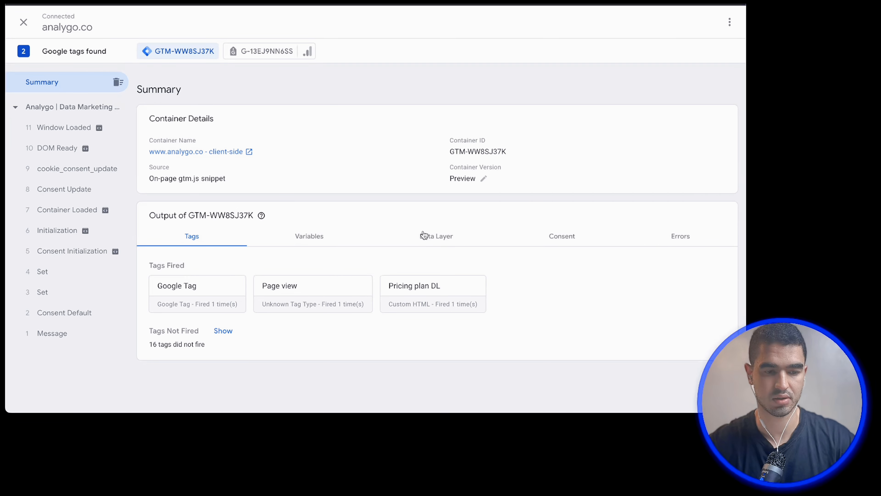
pyautogui.click(350, 3)
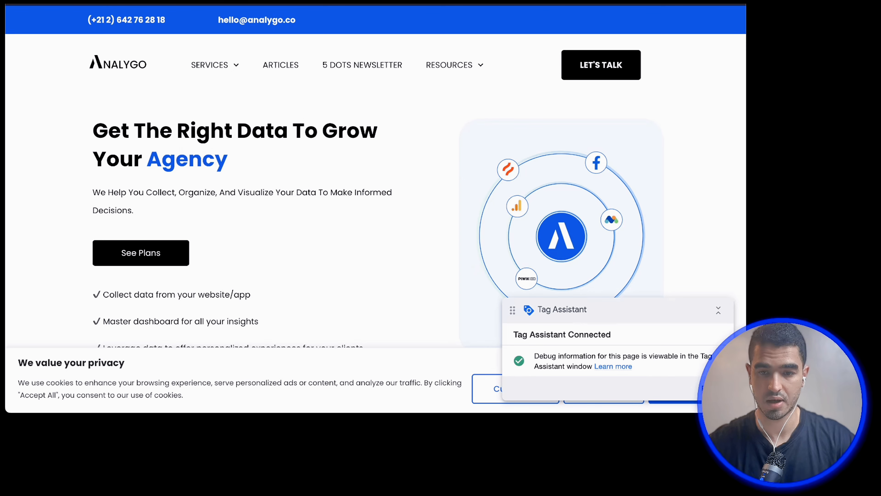
pyautogui.hotkey('ctrl', 'Tab')
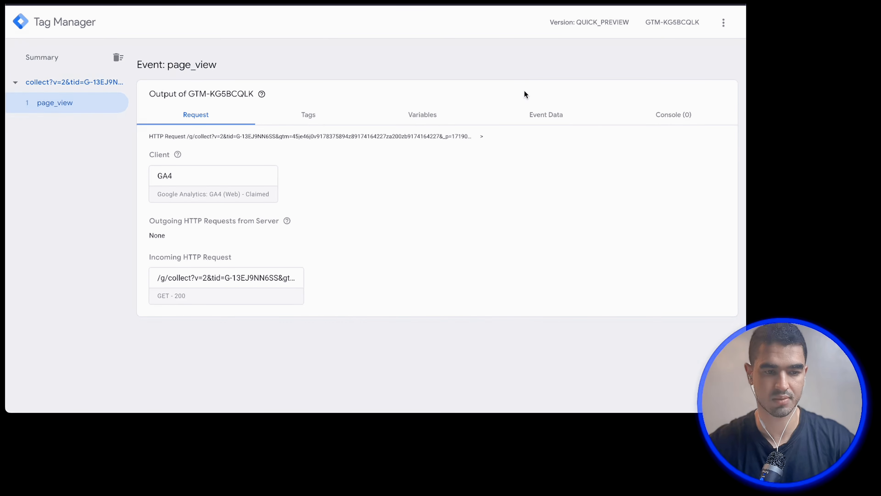